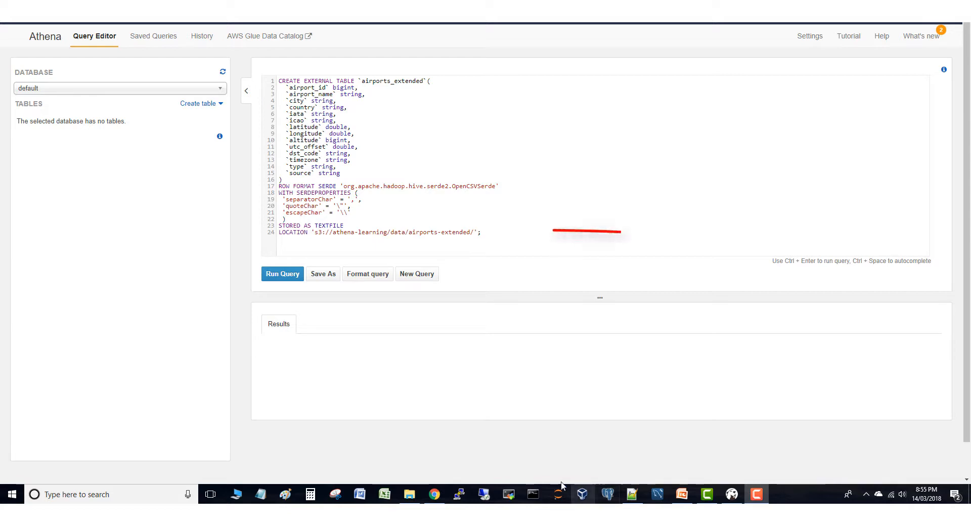
Run the CREATE TABLE statement and expand airports_extended to list its 14 columns and types
click(276, 277)
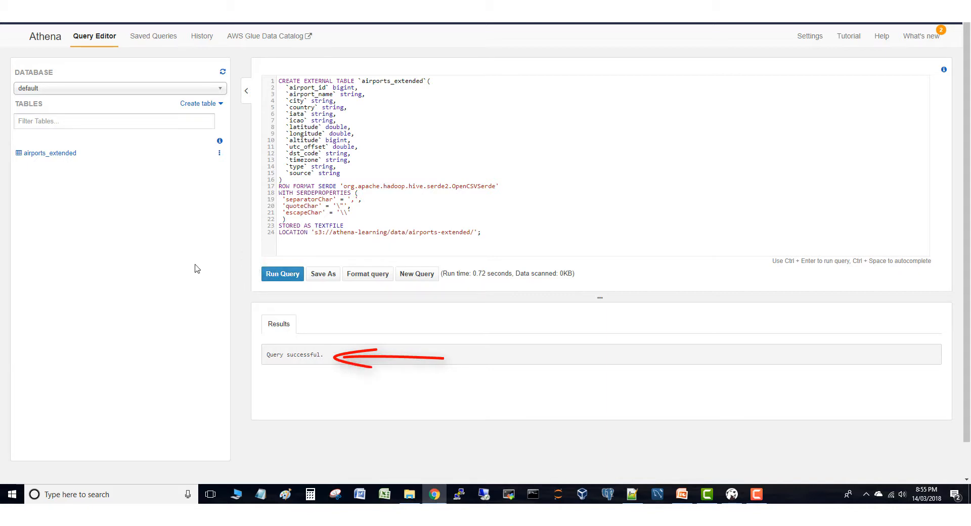
click(58, 154)
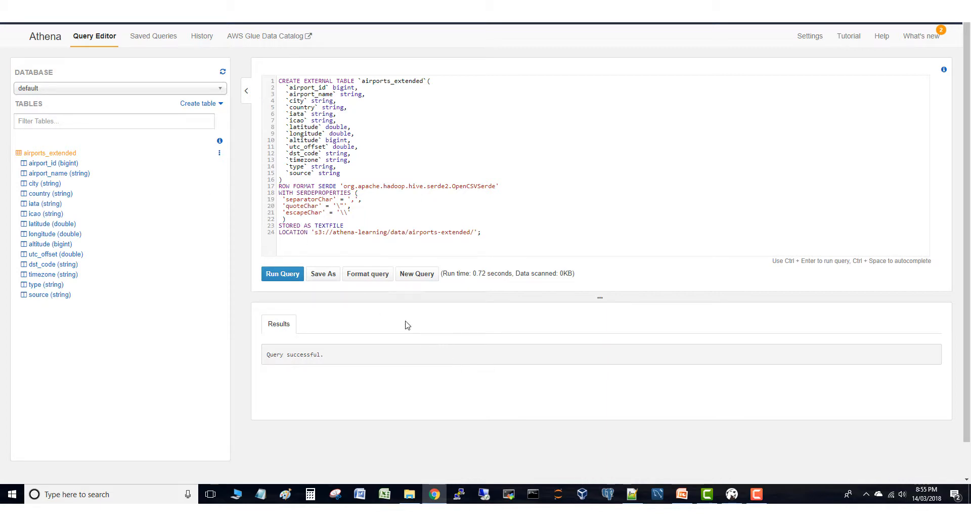
Start a new, empty query in the Athena editor, replacing the CREATE TABLE statement
click(409, 281)
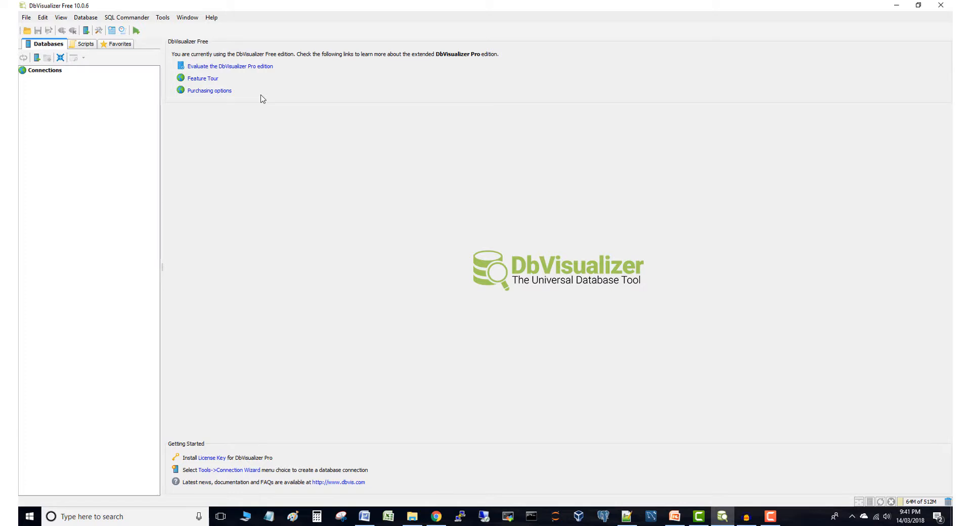
In the Driver Manager, add a new JDBC driver named 'Amazon athena'
click(163, 17)
click(176, 39)
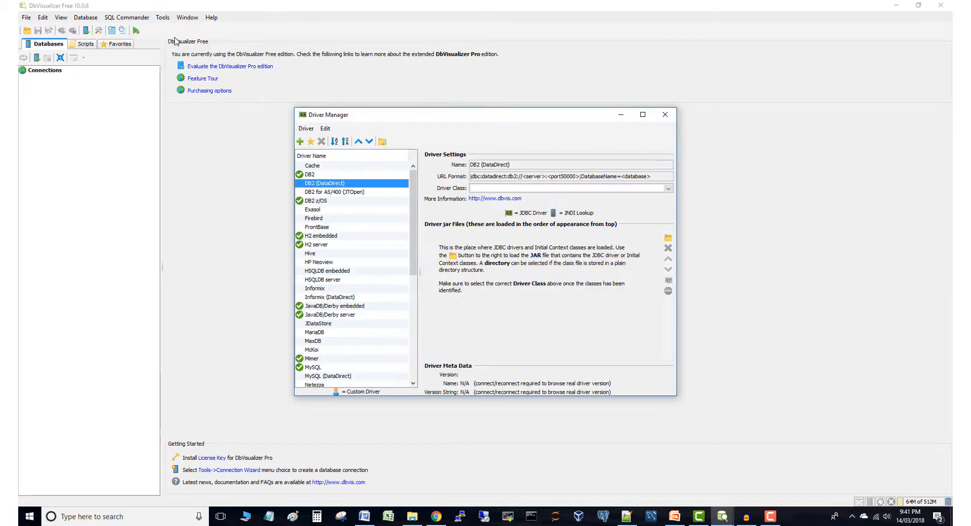
click(300, 142)
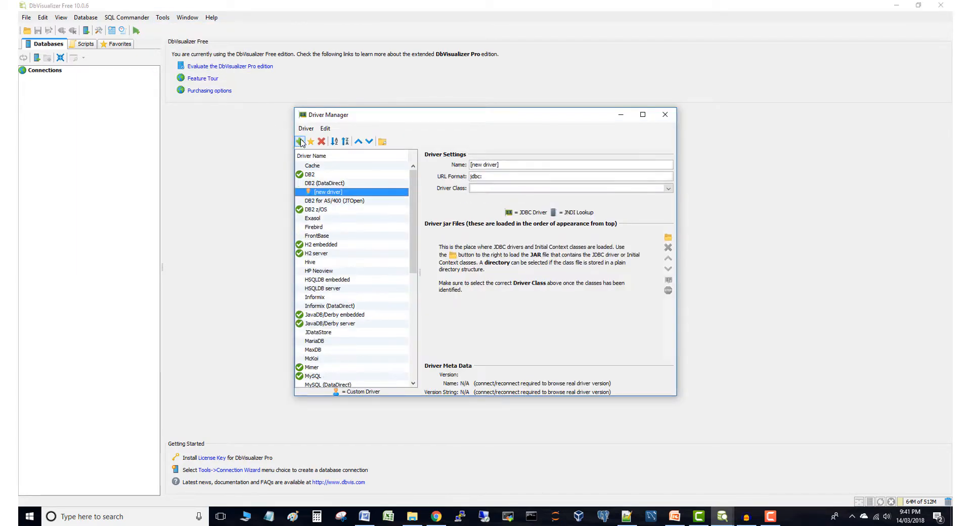
drag(510, 165, 471, 165)
text(Amazon athena)
Load AthenaJDBC41-1.1.0.jar into the Amazon athena driver and close the Driver Manager
click(668, 237)
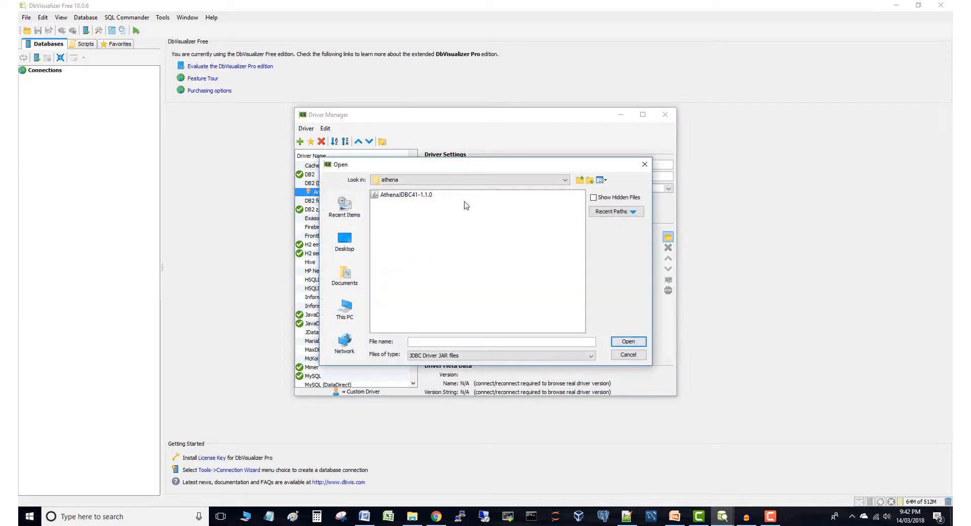
click(404, 195)
double_click(404, 195)
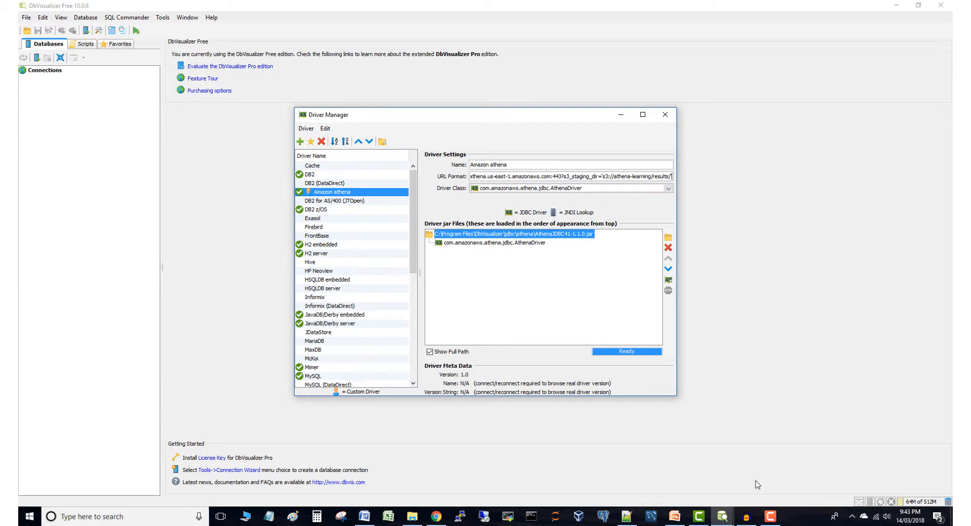
click(308, 130)
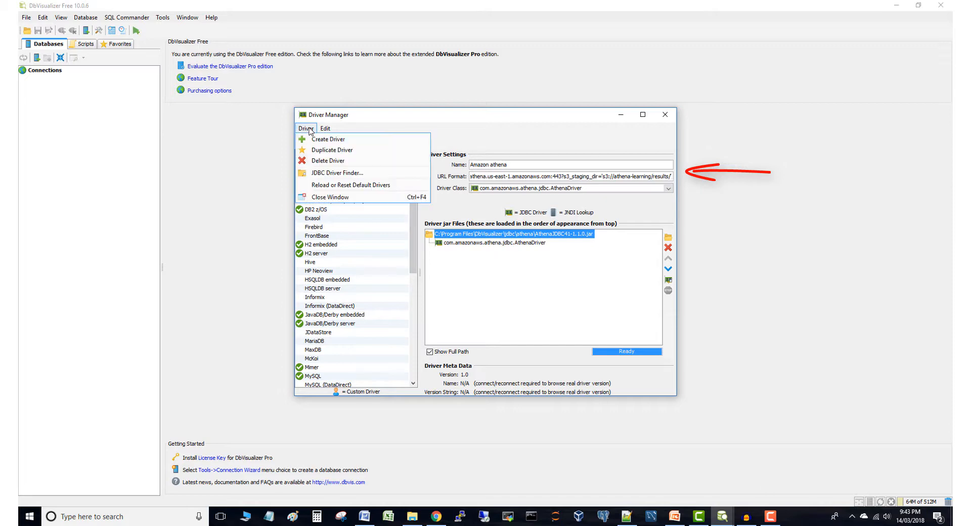
click(323, 198)
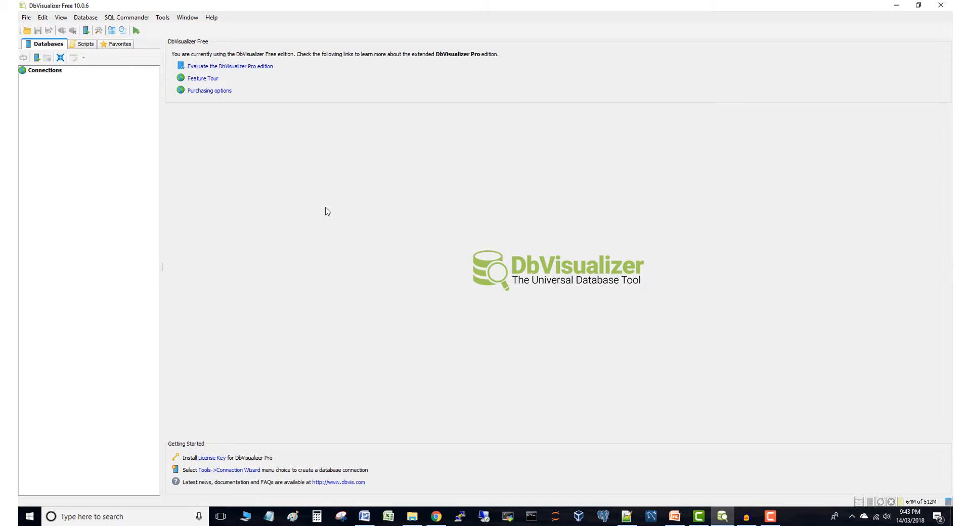
Start a new connection with alias 'Airports' using the Amazon athena driver
click(166, 18)
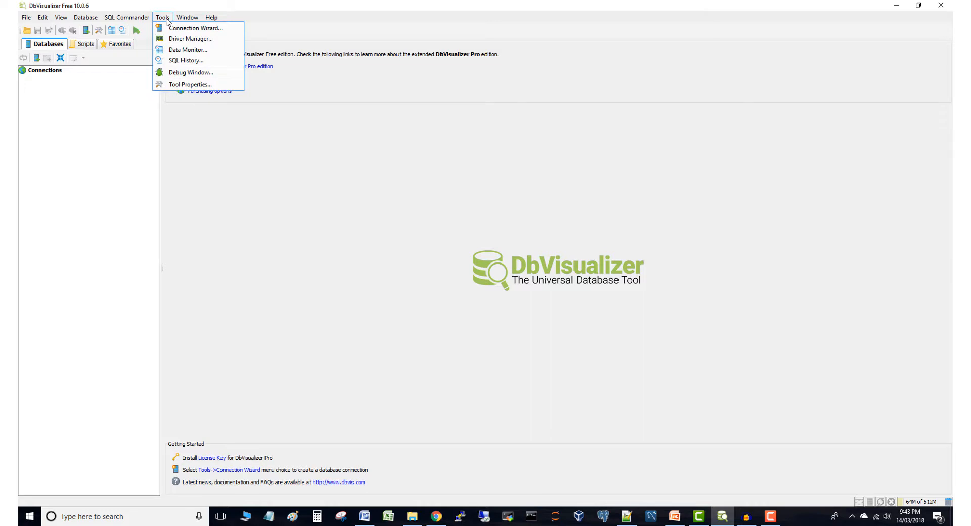
click(193, 28)
text(irports)
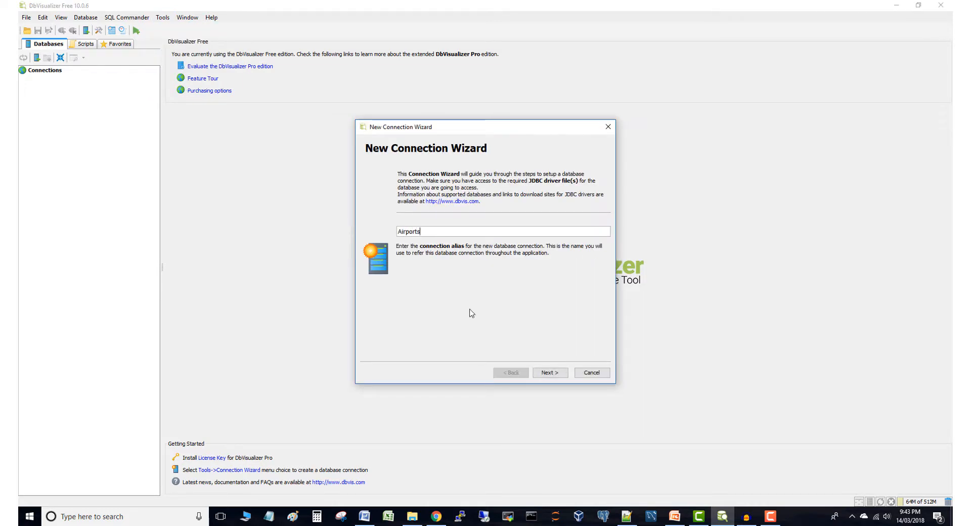
click(546, 373)
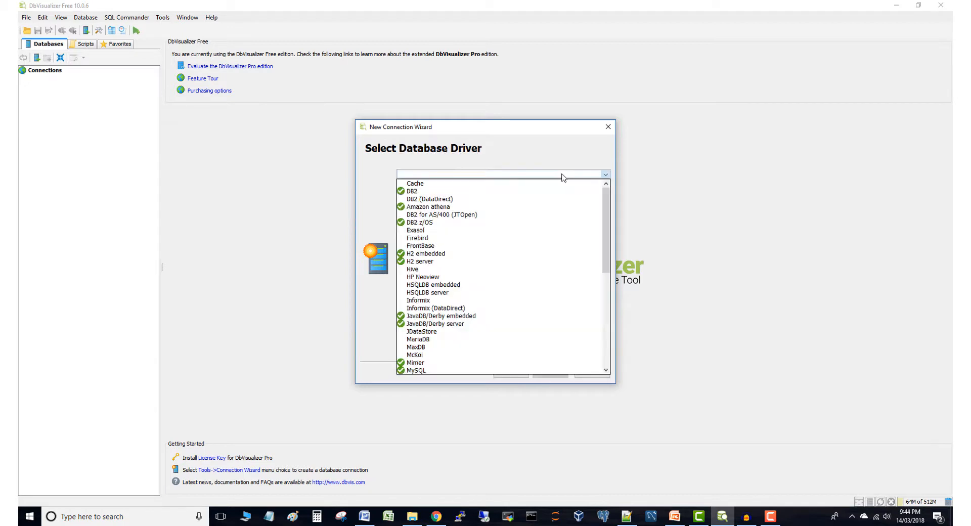
click(489, 207)
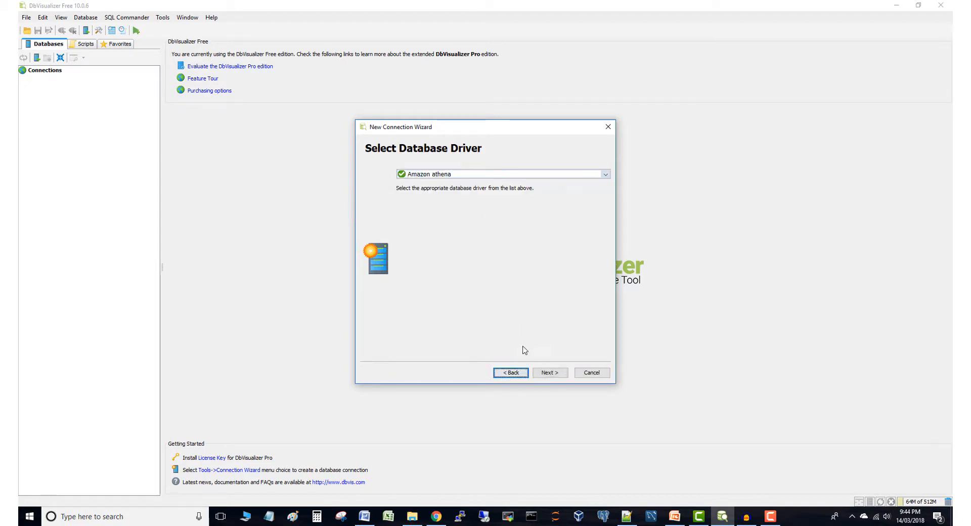
click(550, 373)
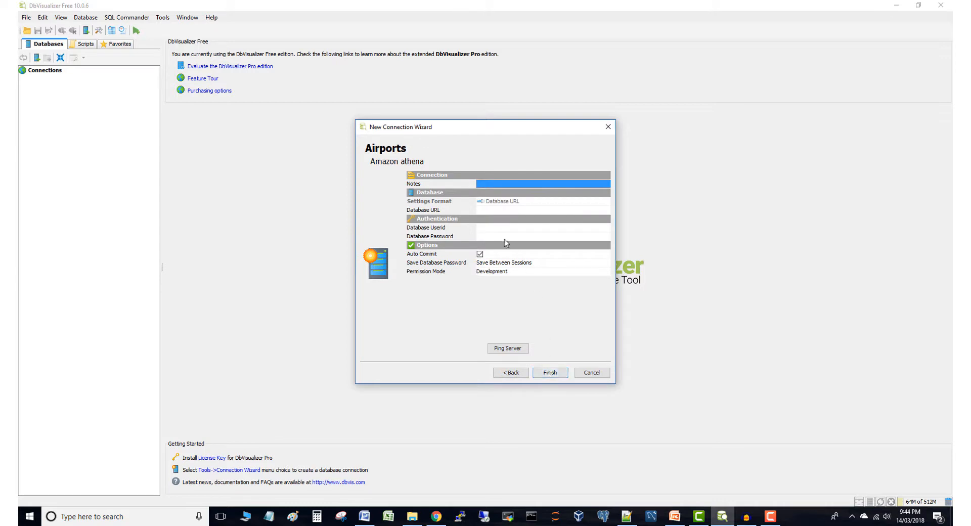
Enter the us-east-1 Athena JDBC URL, the access key ID as user ID and the secret key as password, then finish
click(490, 209)
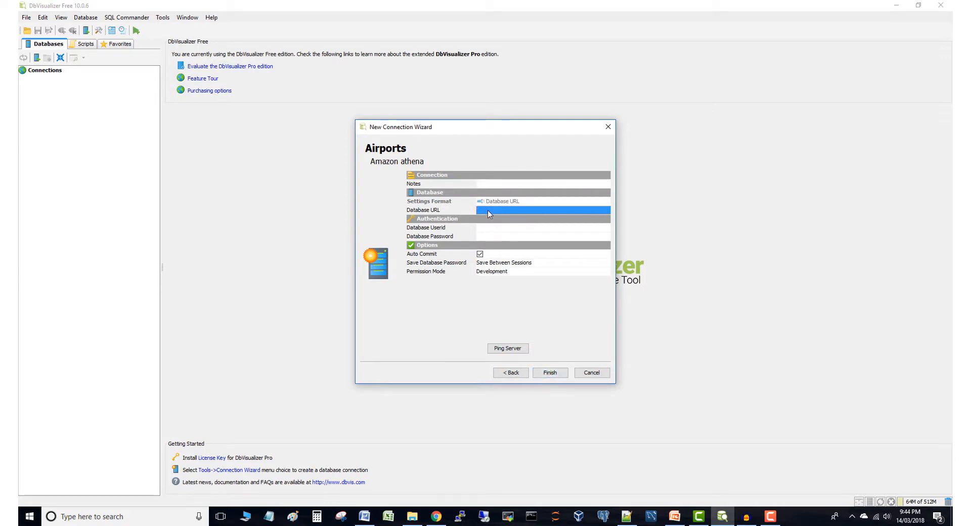
key(ctrl+v)
click(490, 226)
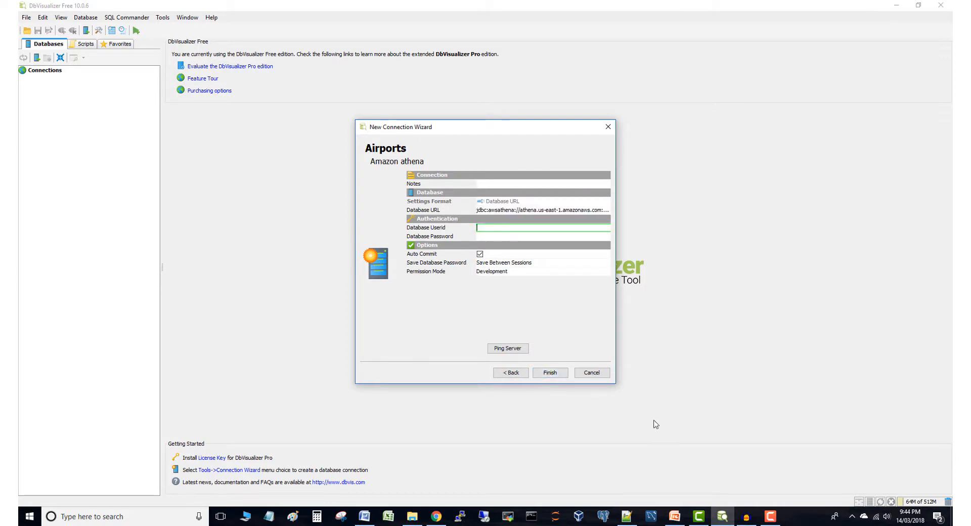
key(ctrl+v)
key(Tab)
key(ctrl+v)
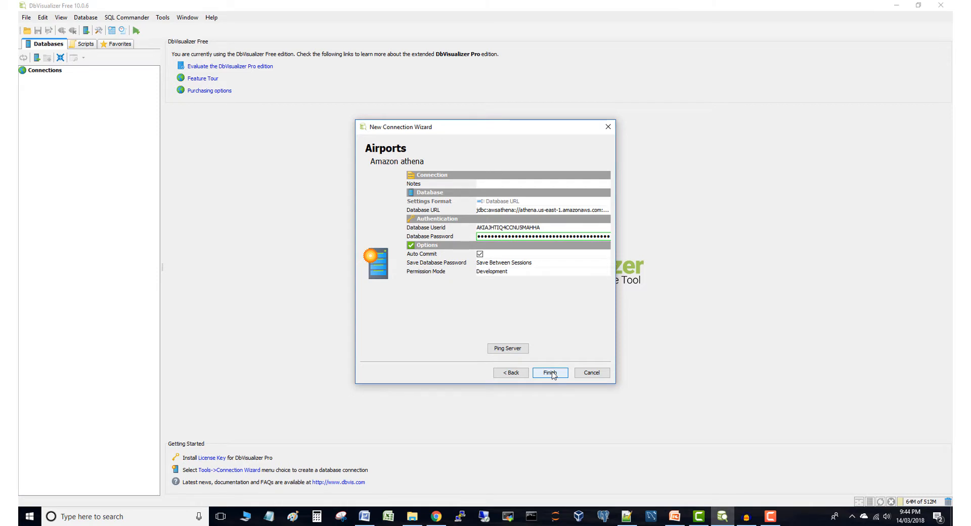
click(550, 373)
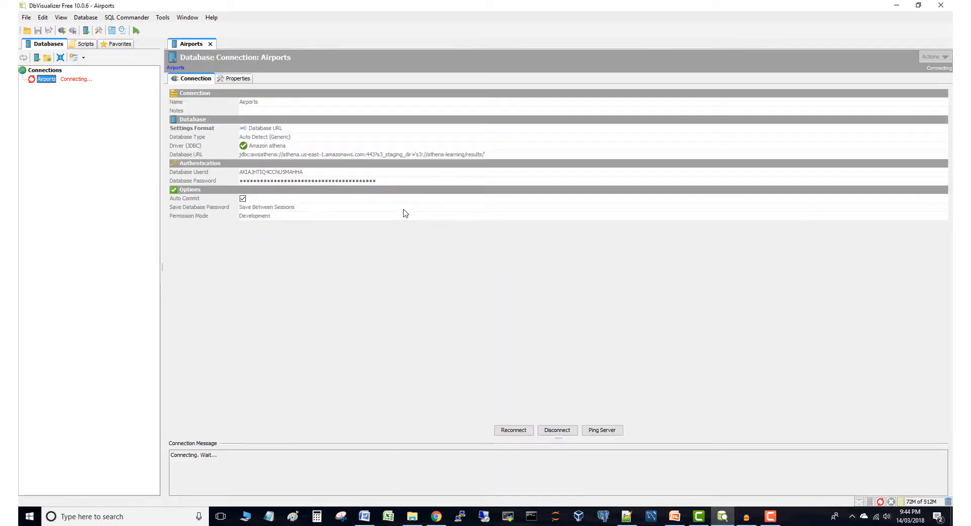
Expand AwsDataCatalog > default > EXTERNAL_TABLE on the Airports connection and select airports_extended
click(210, 44)
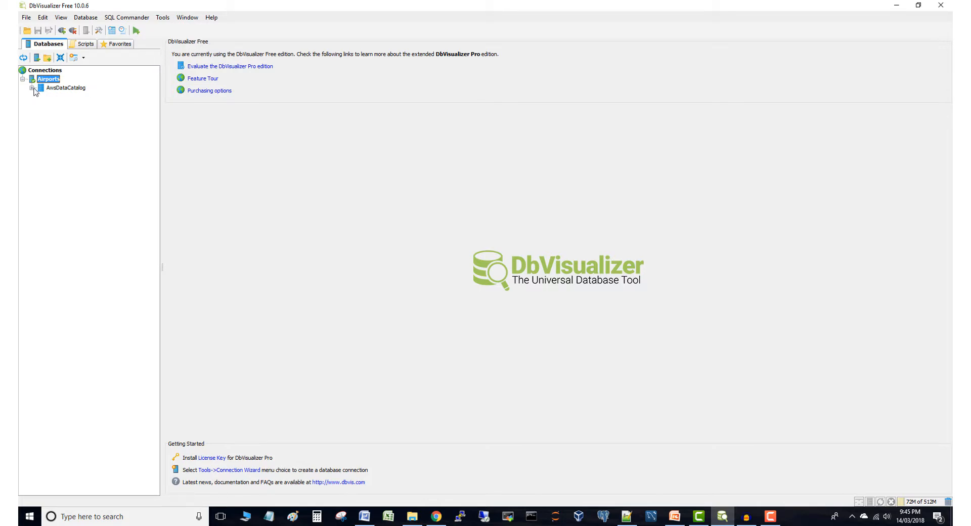
click(32, 88)
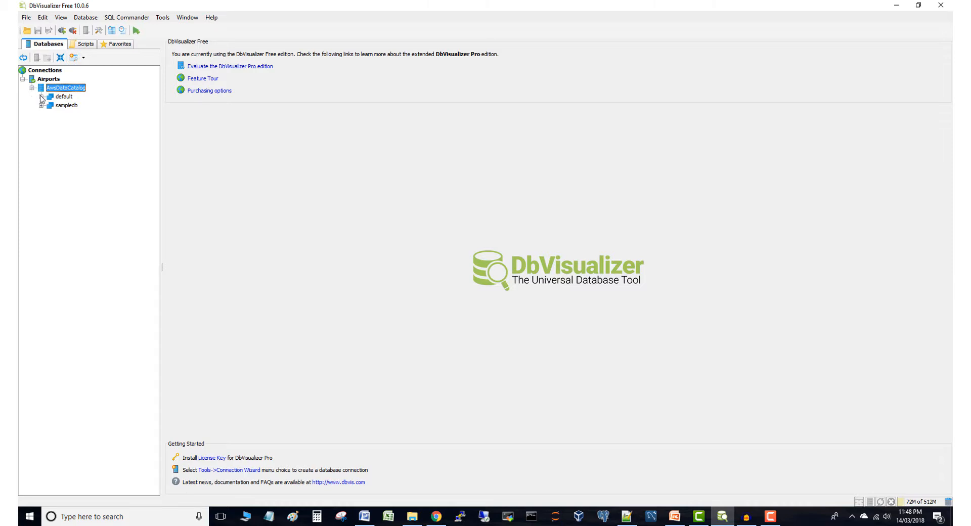
click(41, 96)
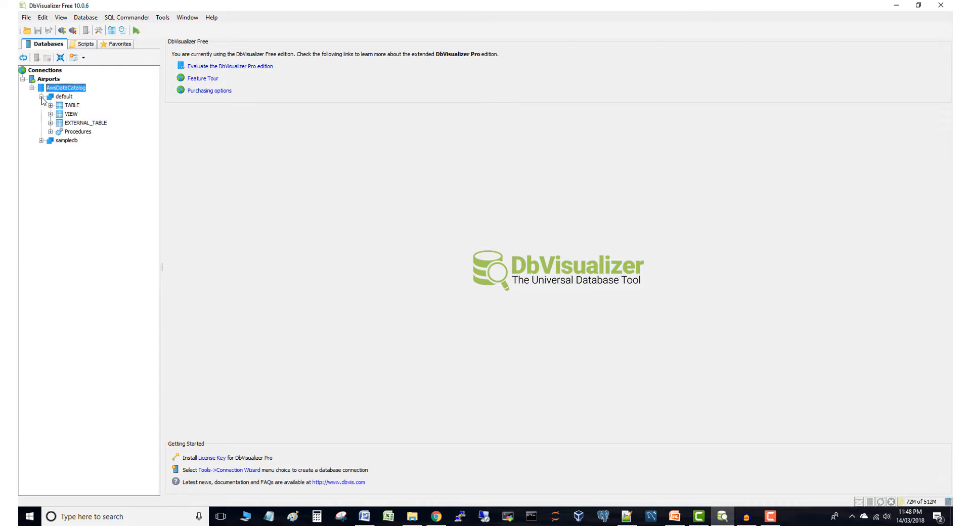
click(50, 123)
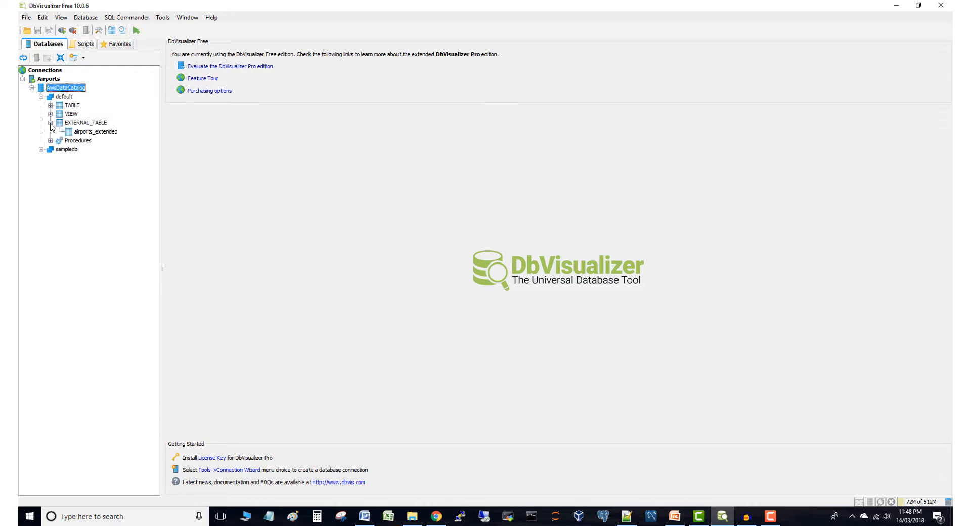
click(80, 134)
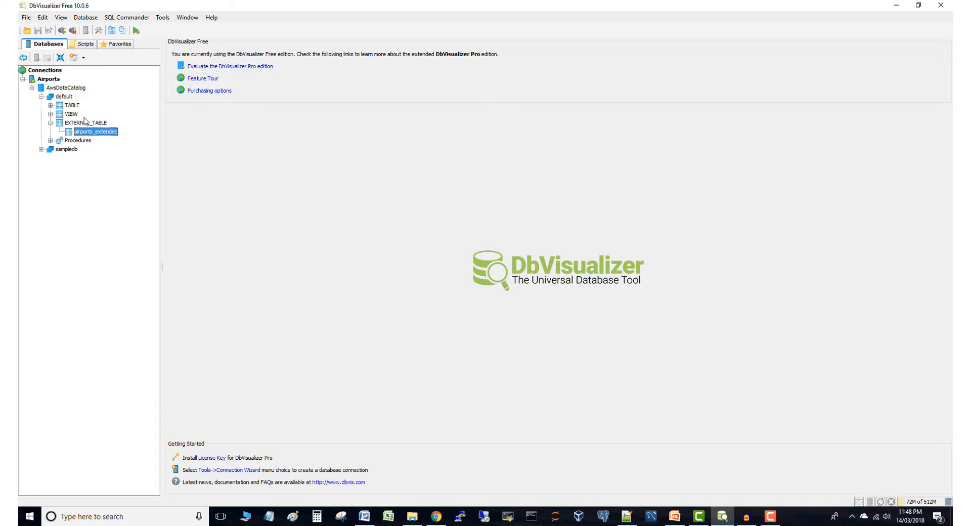
click(121, 19)
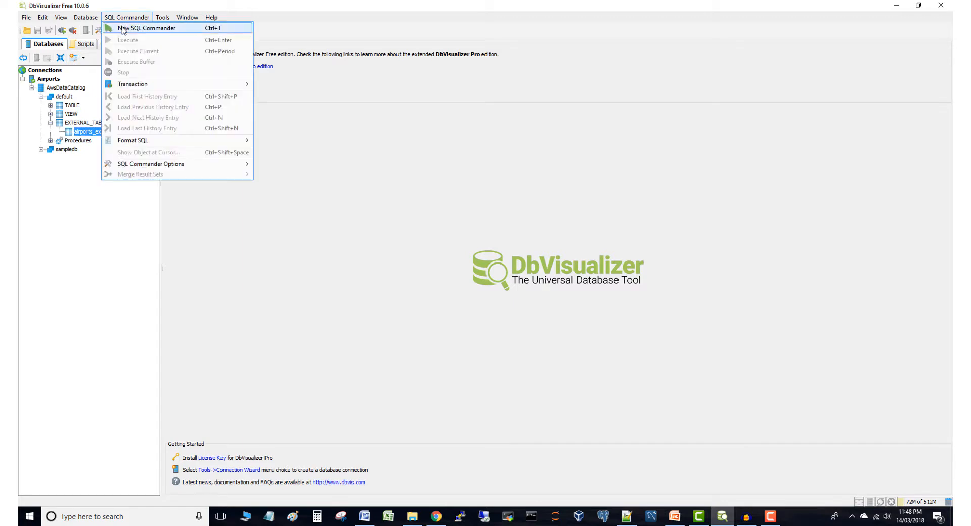
In a new SQL Commander, run the airports-per-country query for the top 20 countries, descending
click(123, 29)
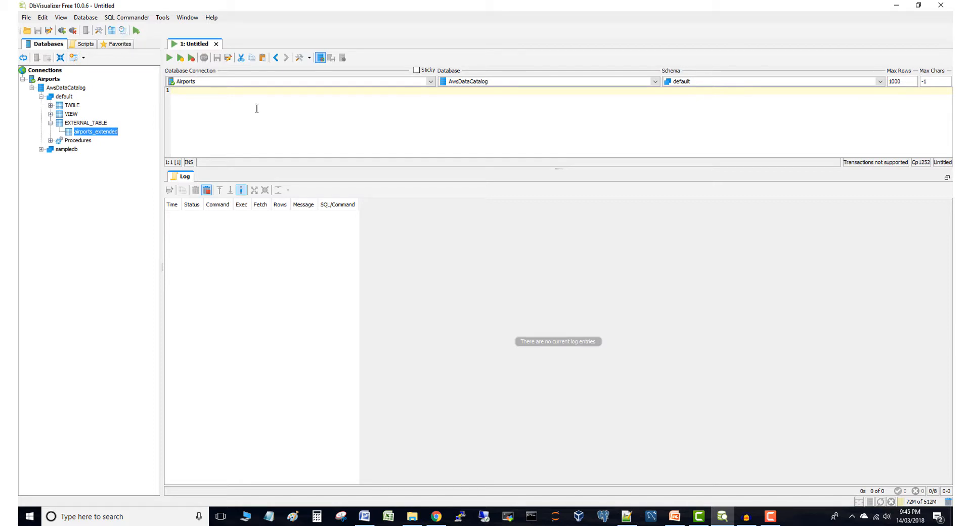
text(select    country, count(*) as number_of_airports from      airports_extended where     type = 'airport' group by  country order by  number_of_airports desc limit 20;)
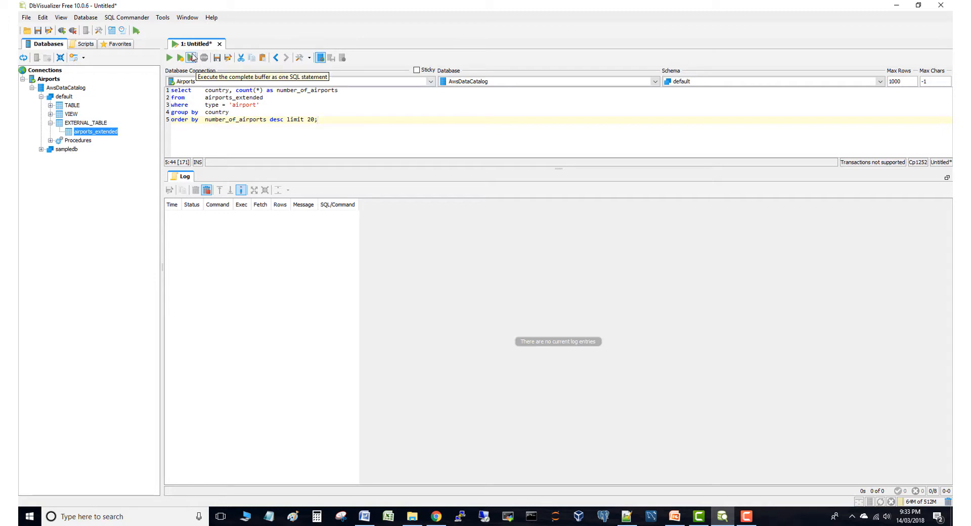
click(193, 57)
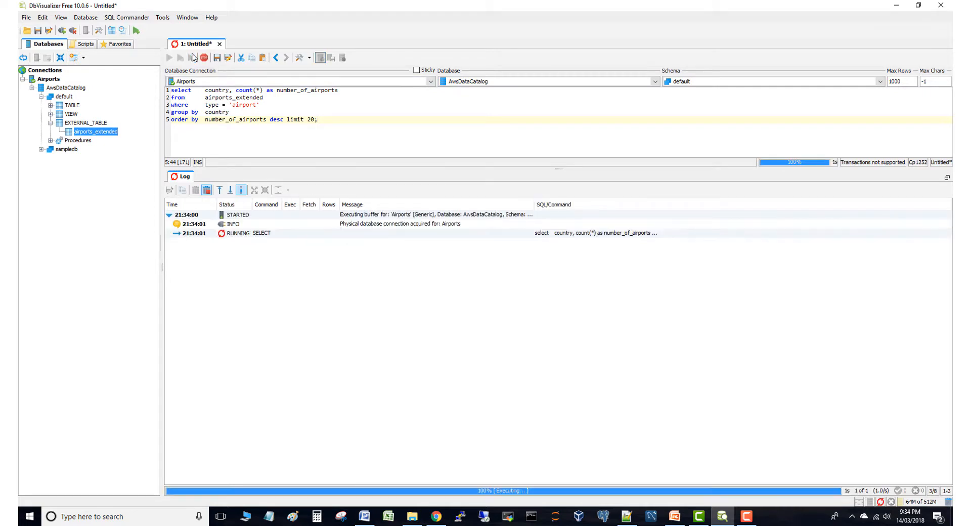